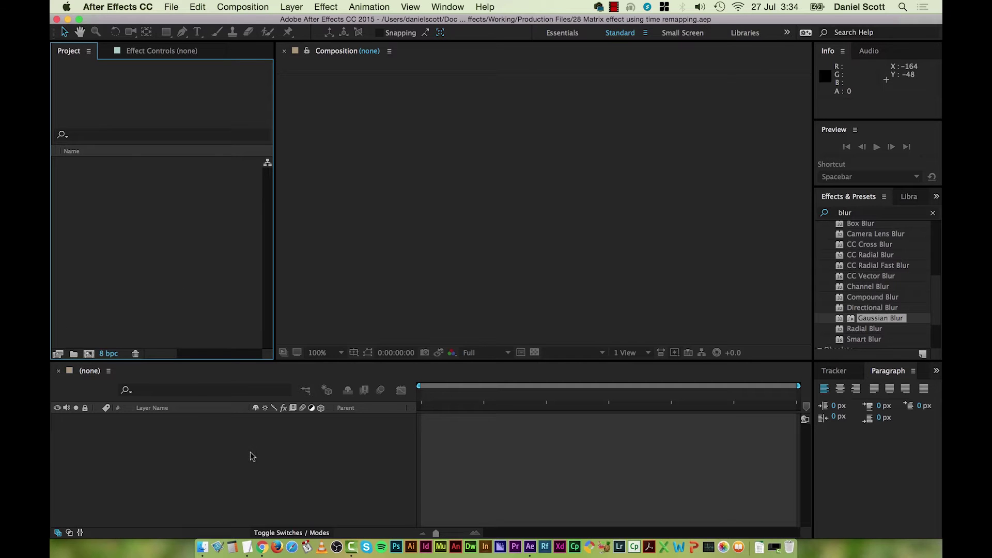
Import Time Remapping.mp4 from Desktop > After Effect Exercise Files into the project.
double_click(212, 272)
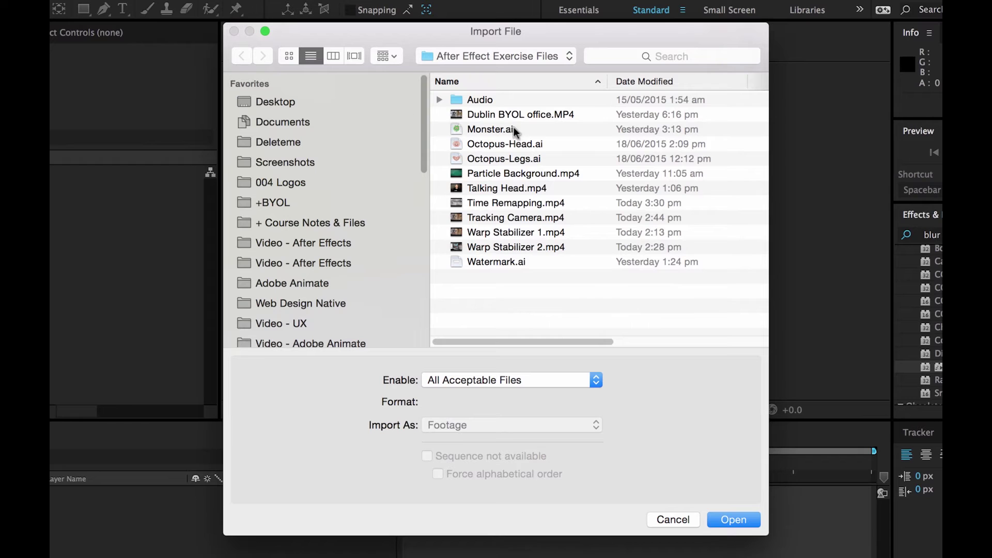
click(367, 103)
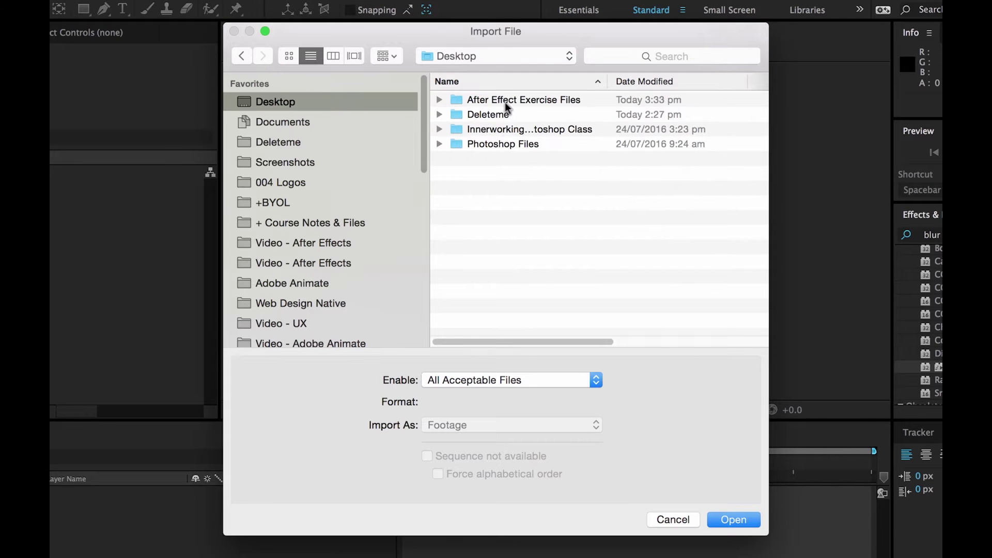
click(508, 105)
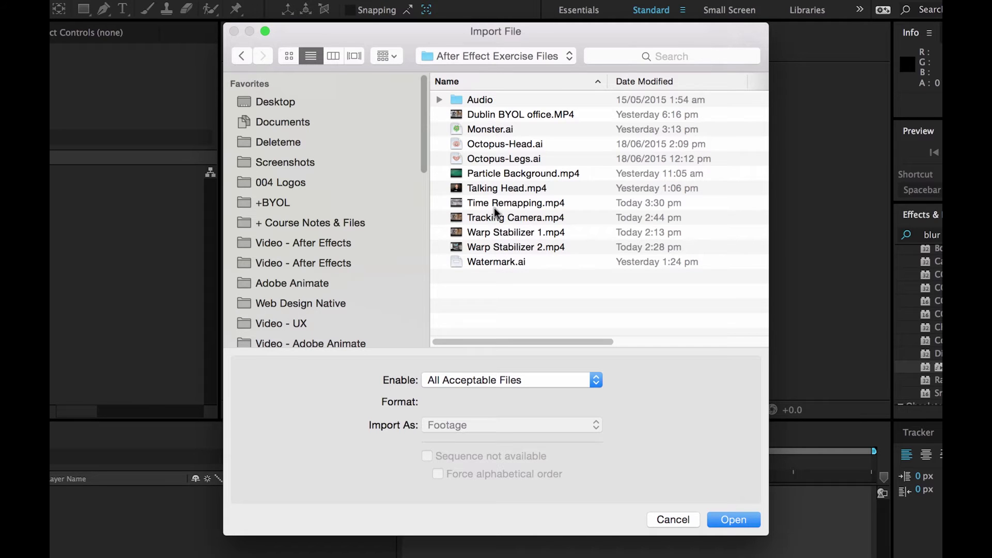
click(496, 190)
click(514, 204)
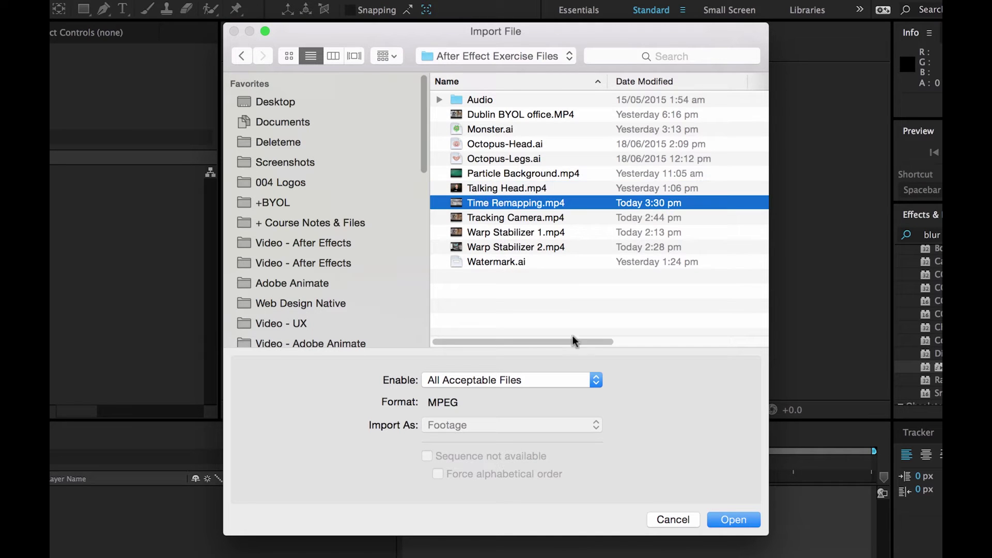
click(726, 521)
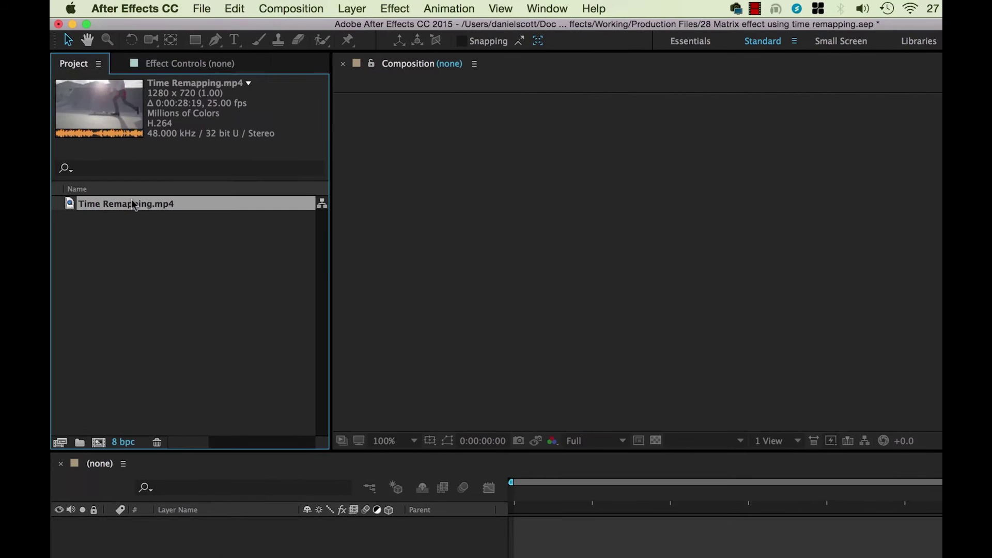
Build a new composition from Time Remapping.mp4 and scrub through its footage.
right_click(133, 205)
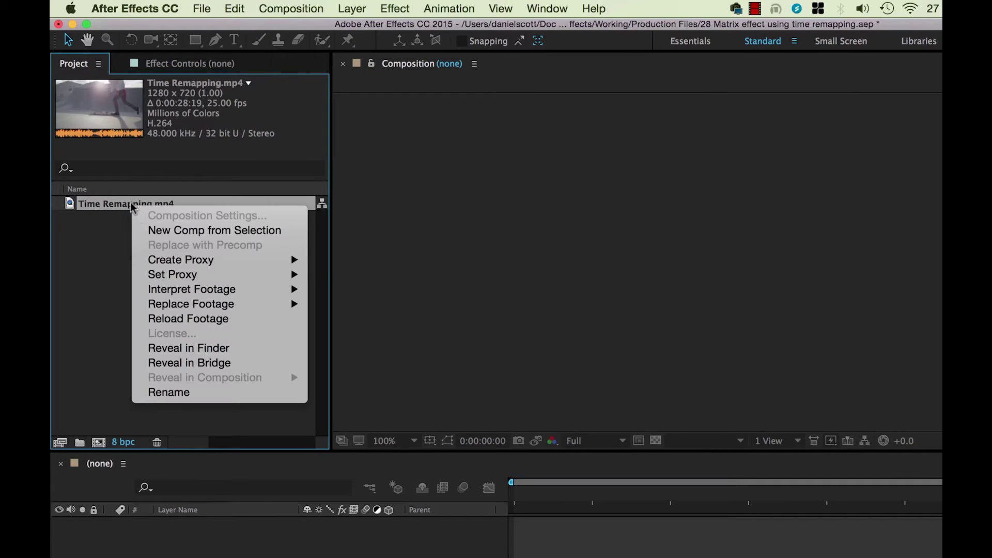
click(178, 229)
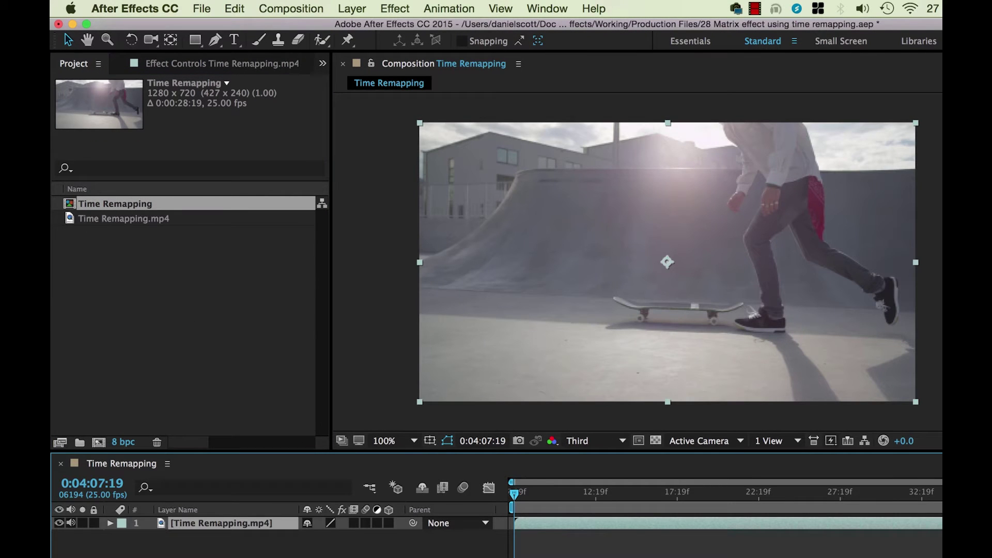
click(587, 493)
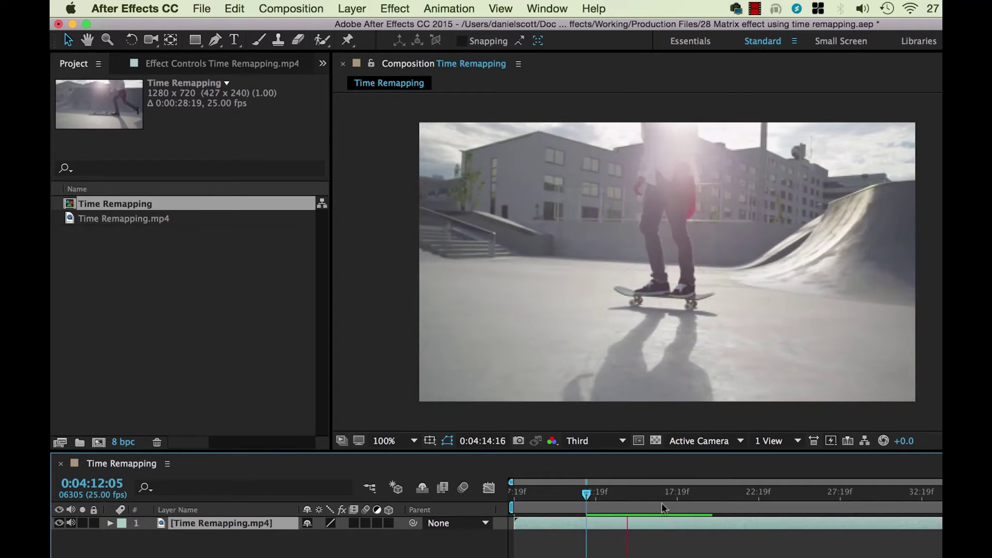
drag(662, 508, 113, 500)
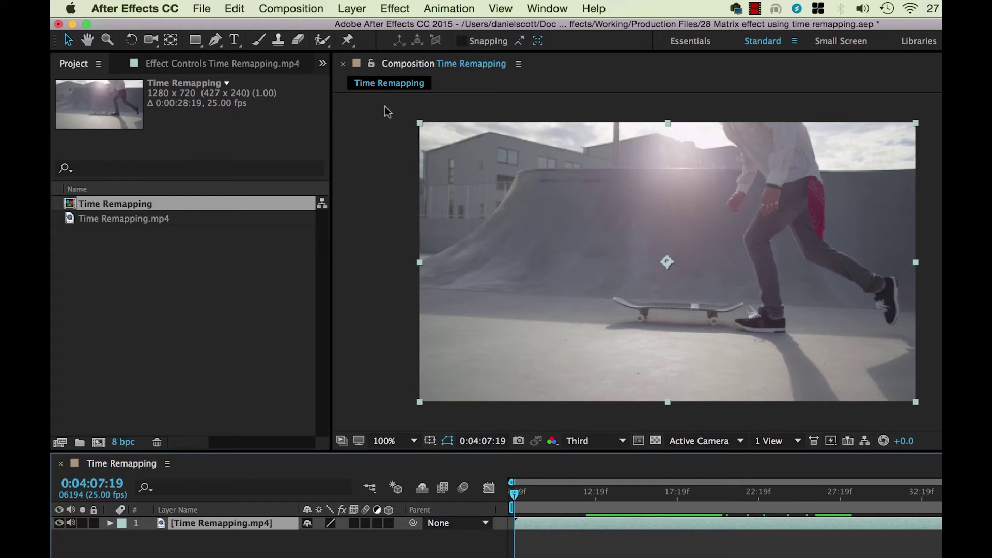
Time-stretch the clip layer to a new duration of 0:00:10:19.
click(352, 8)
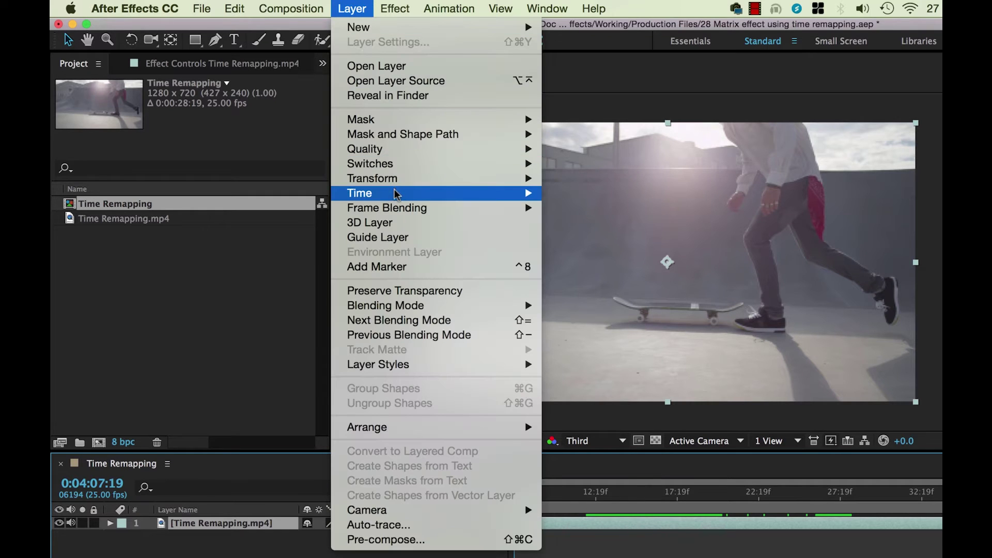
mouse_move(507, 202)
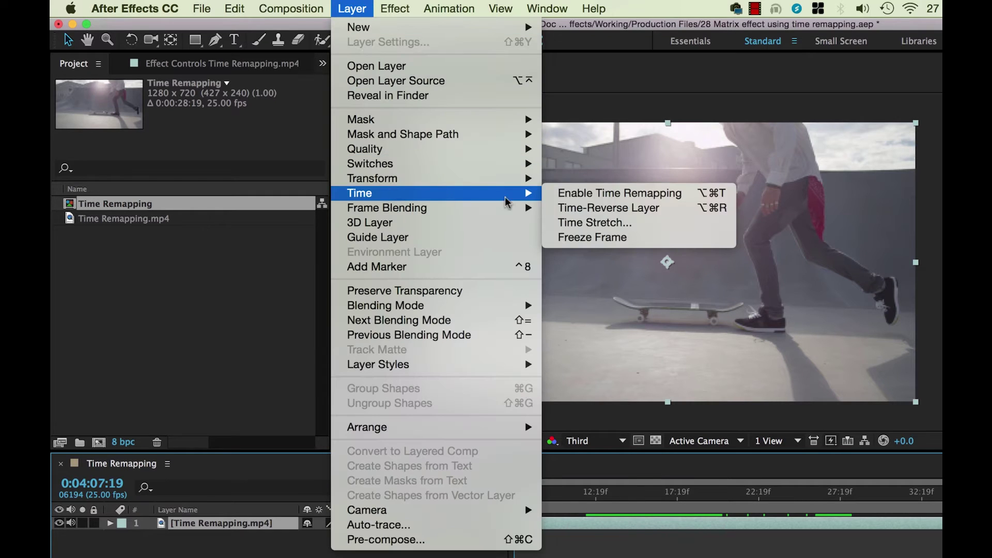
click(595, 223)
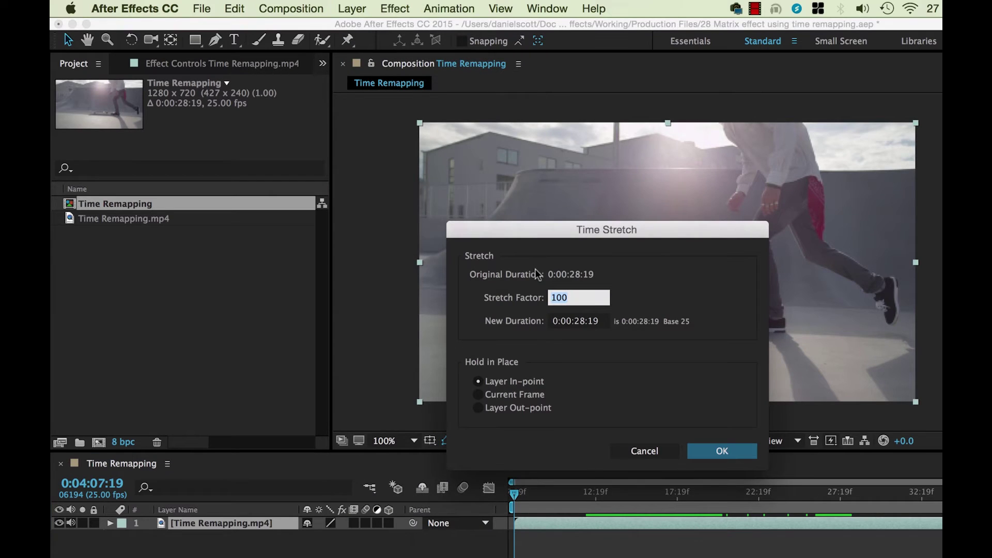
click(585, 322)
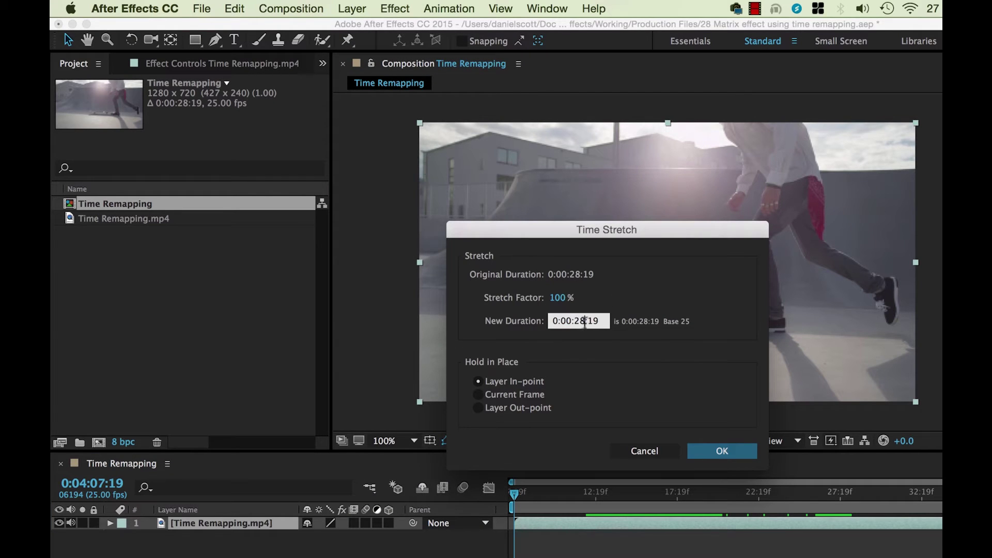
key(BackSpace)
key(BackSpace)
text(10)
click(737, 452)
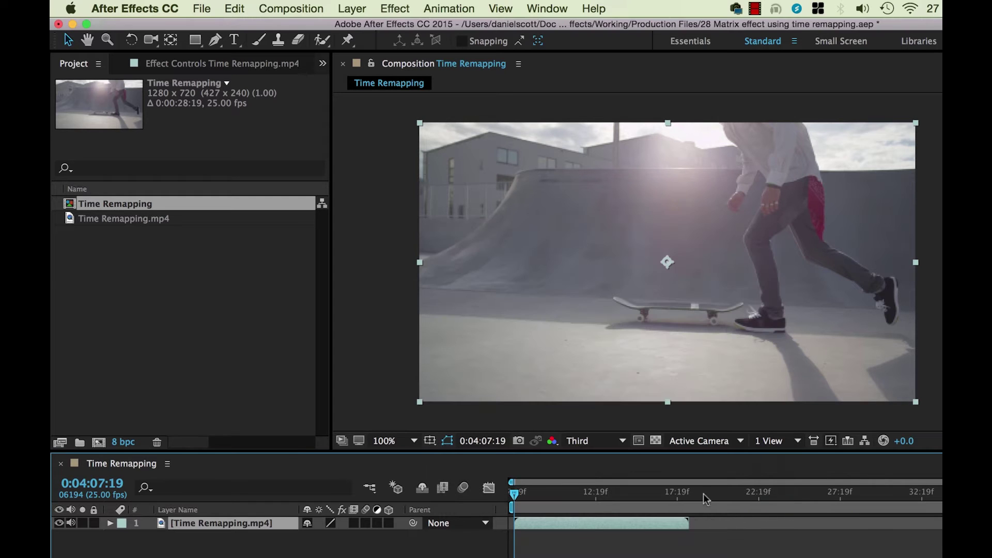
Preview the sped-up clip, then undo the time stretch and scrub the full-length clip.
click(703, 493)
drag(690, 497, 512, 496)
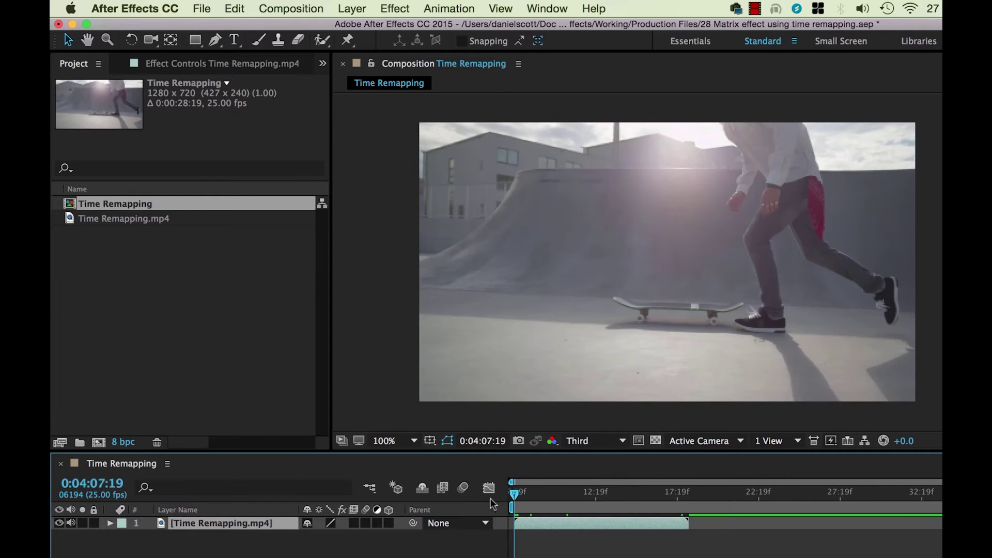
key(space)
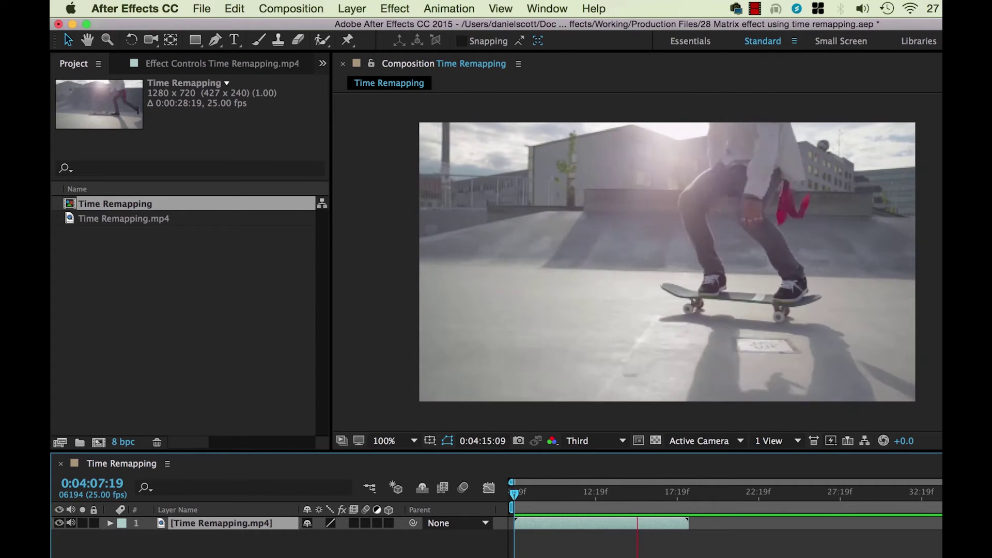
key(space)
key(super+z)
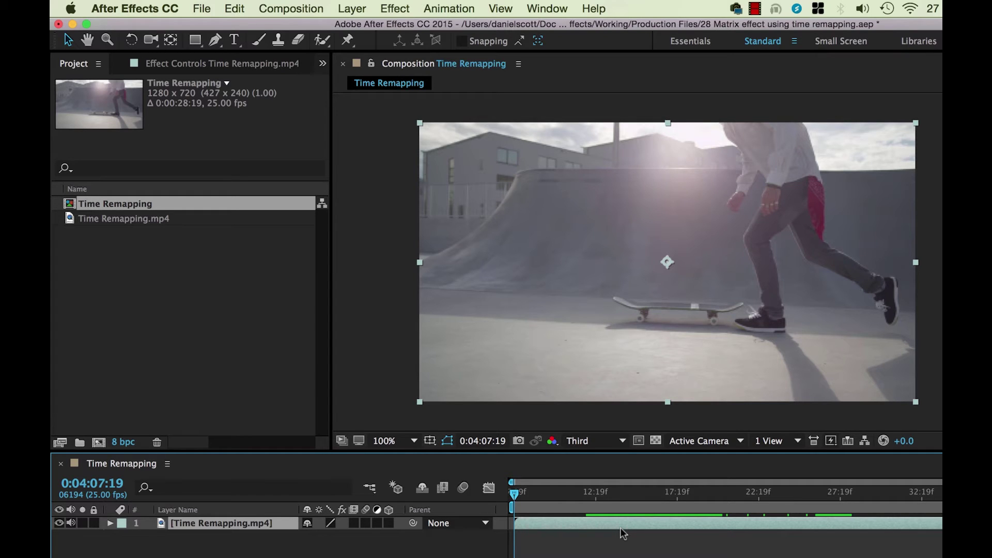
drag(649, 497, 488, 525)
Enable Time Remapping on the Time Remapping.mp4 layer and scrub forward to the trick.
click(352, 9)
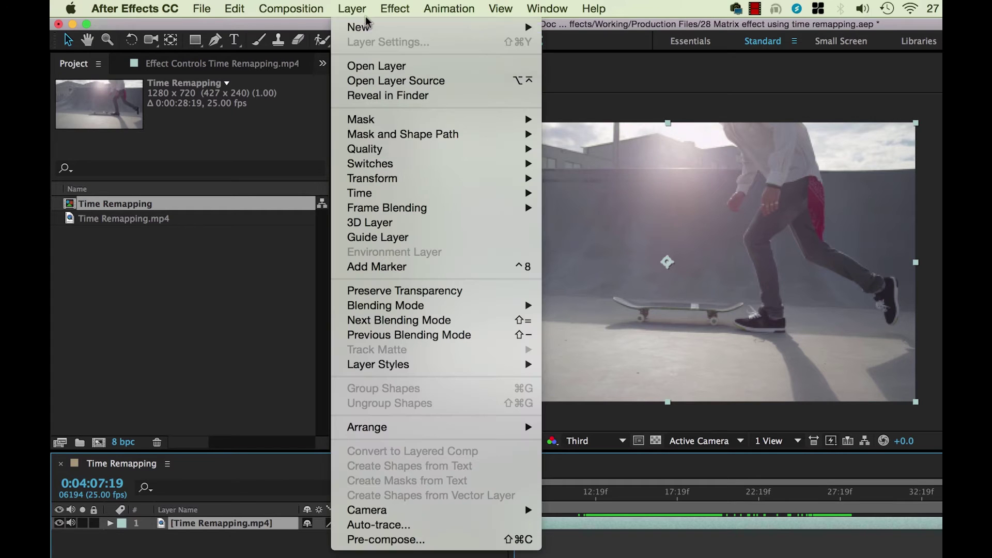
mouse_move(522, 193)
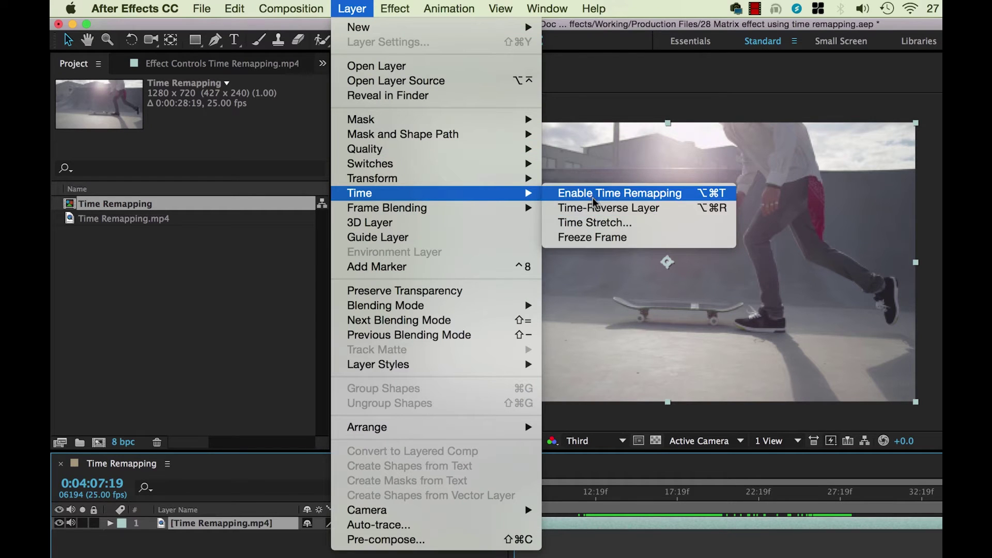
click(598, 195)
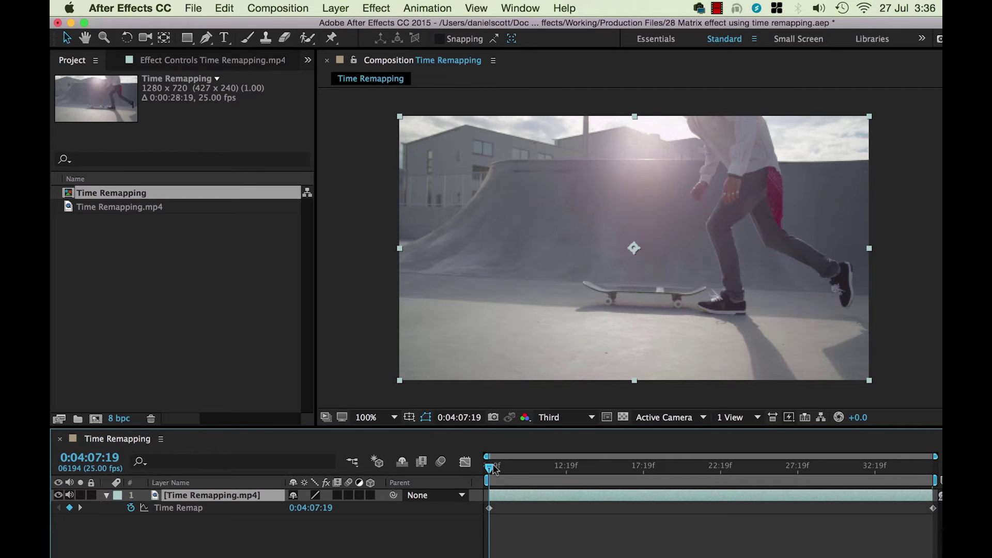
drag(491, 469, 743, 508)
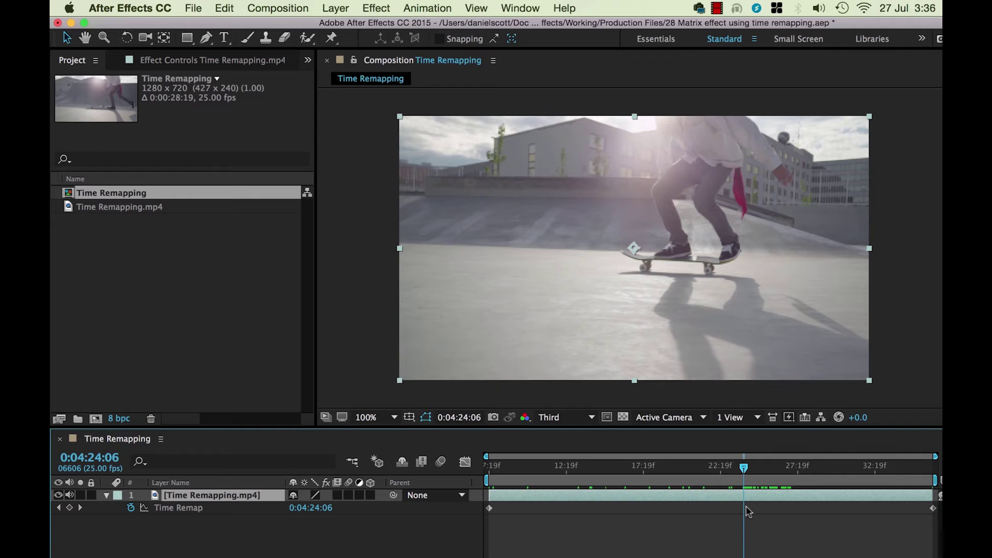
Add two mid-clip Time Remap keyframes around the trick and spread them apart.
click(70, 507)
drag(744, 468, 785, 480)
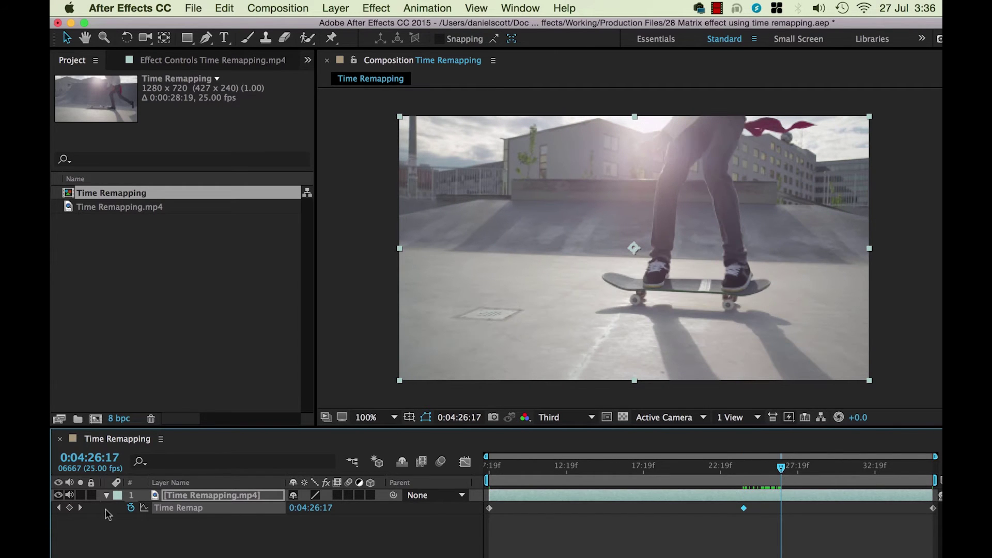
click(69, 507)
drag(782, 506, 810, 508)
drag(743, 508, 674, 513)
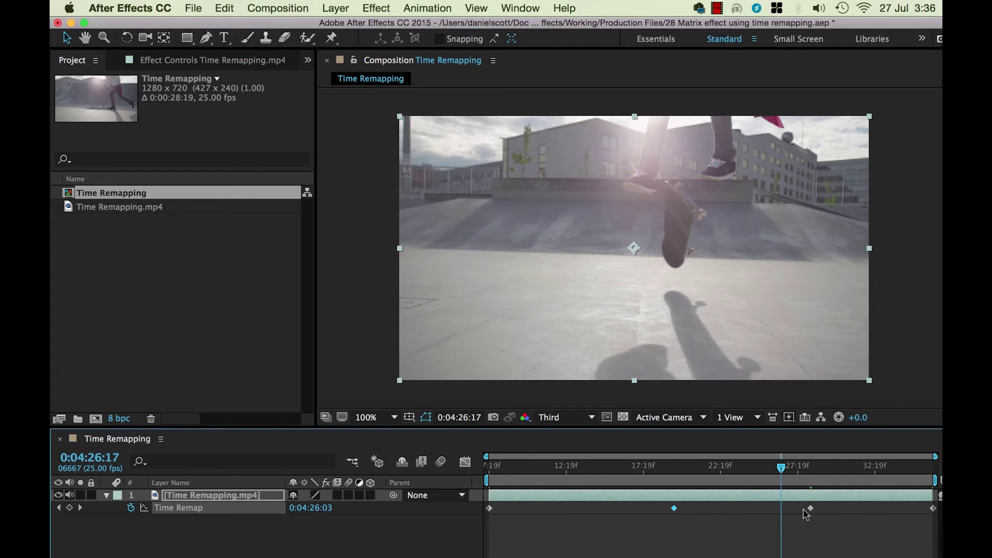
drag(809, 507, 829, 508)
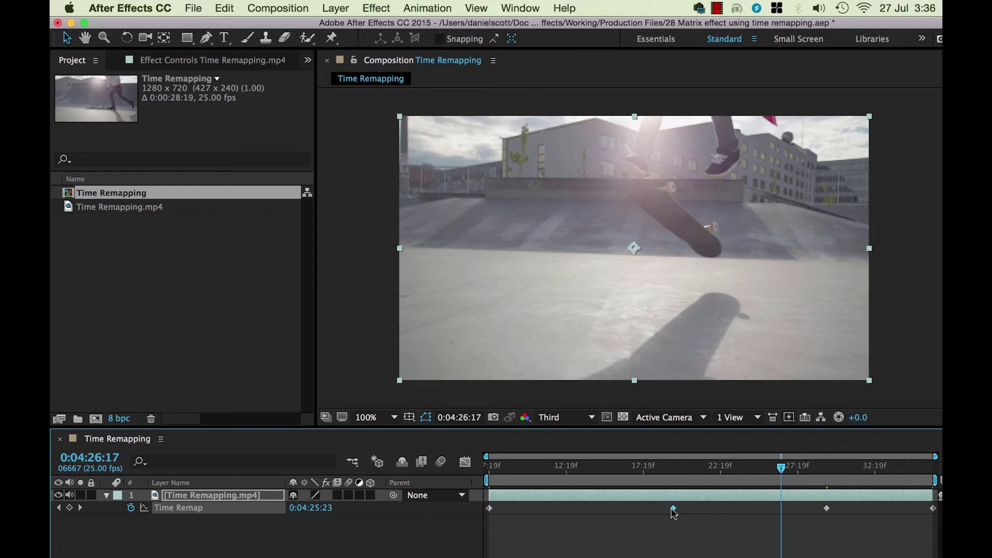
drag(673, 511, 670, 507)
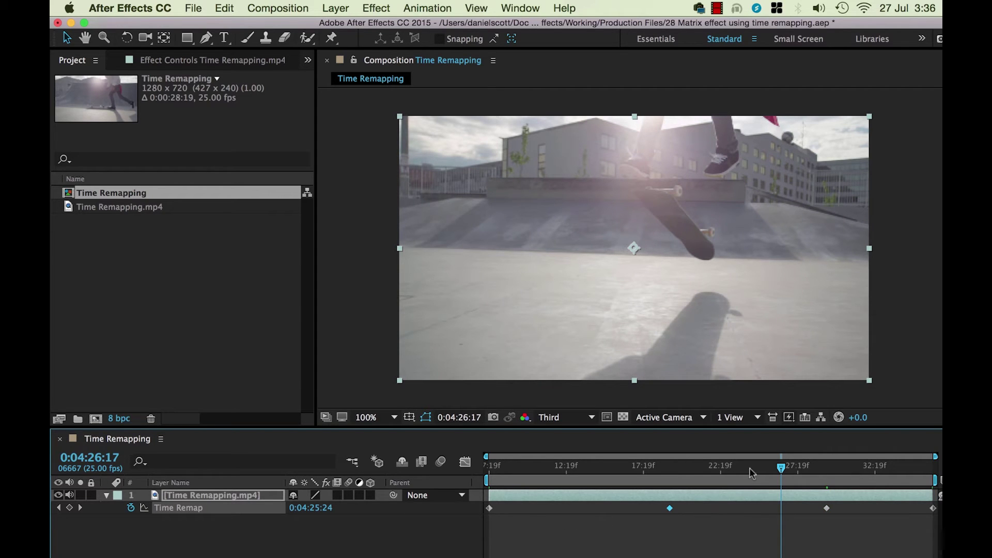
Rewind to the start and preview the retimed slow-motion clip.
drag(781, 467, 488, 466)
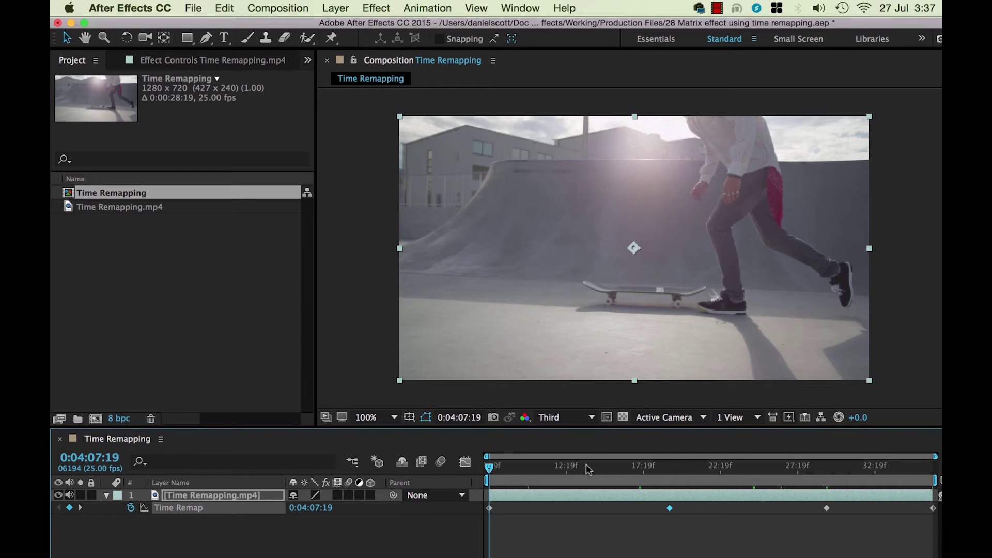
key(space)
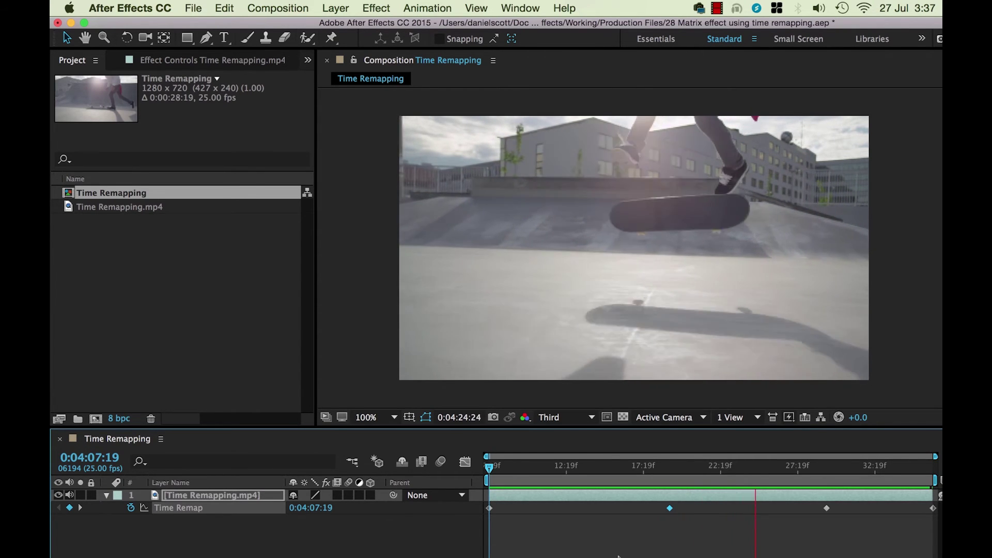
key(space)
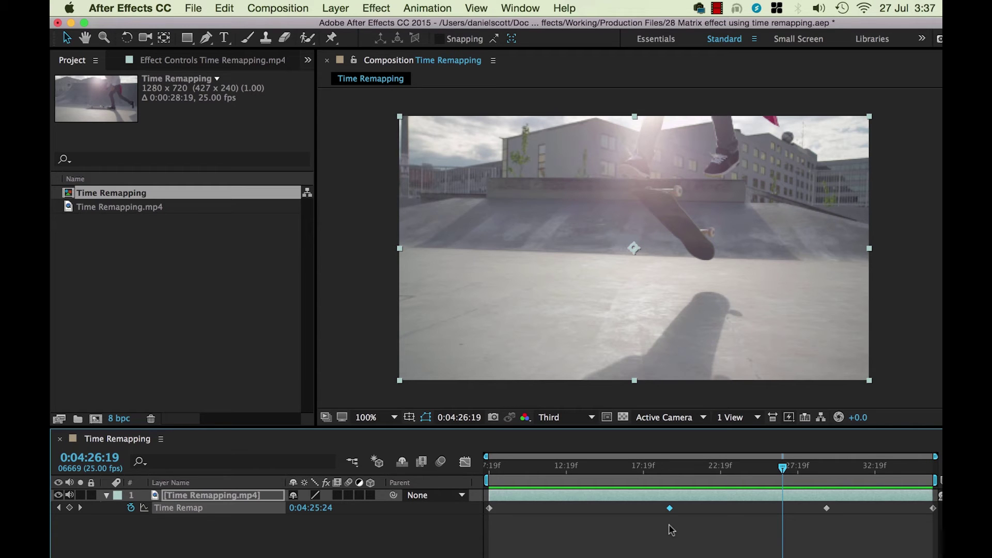
Convert both middle Time Remap keyframes to auto-bezier and return to 0:04:17:20.
super+click(670, 508)
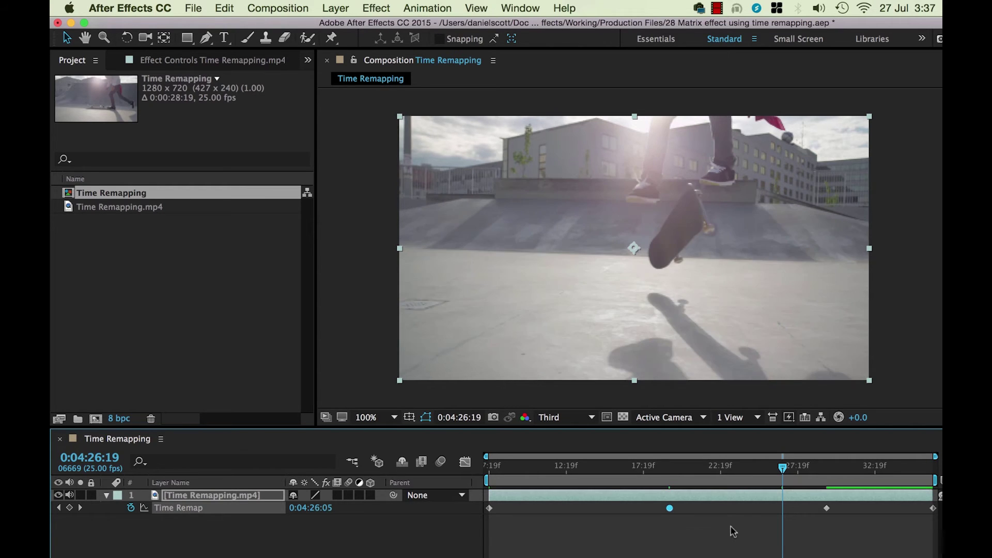
super+click(827, 508)
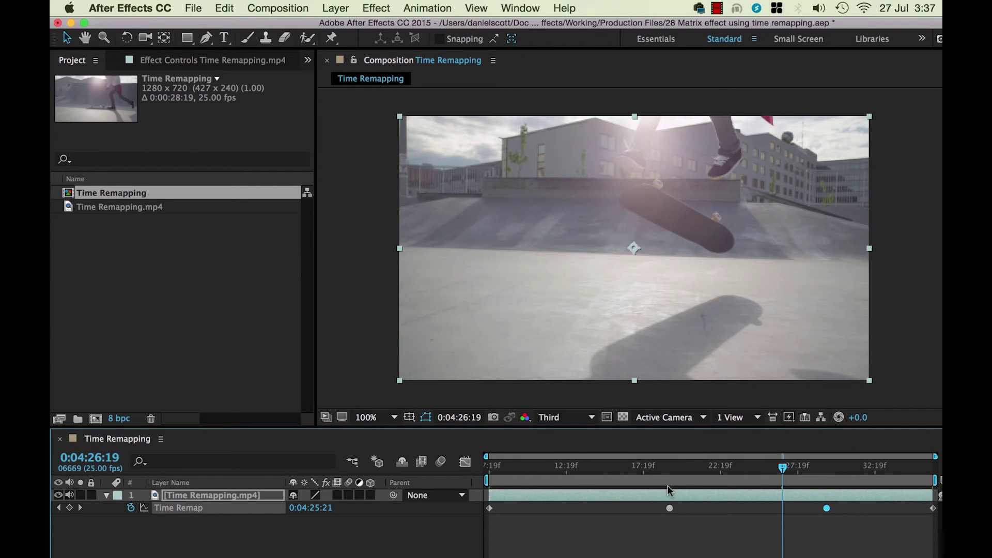
drag(665, 468, 643, 471)
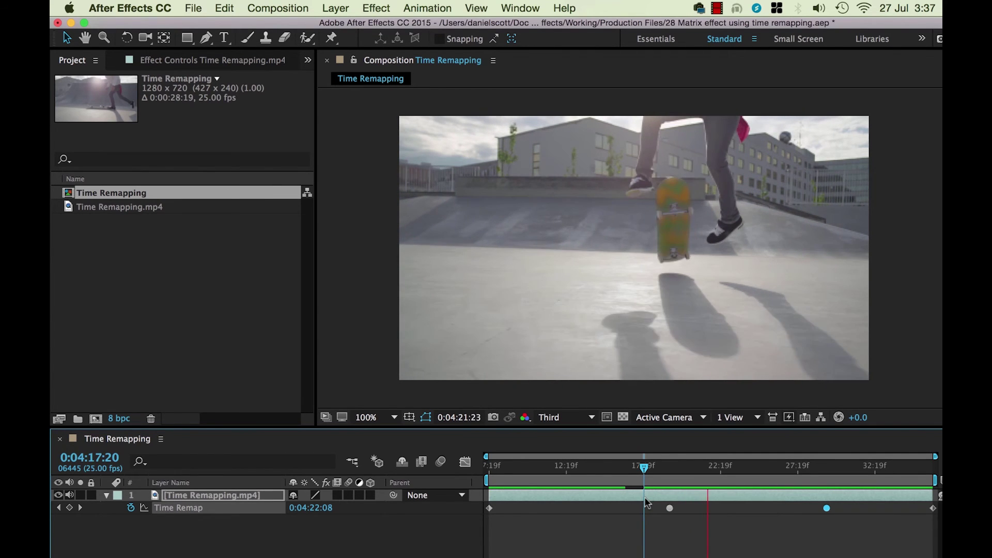
Replay the smoothed trick from around 0:04:21:01, then enable frame blending for the composition.
key(space)
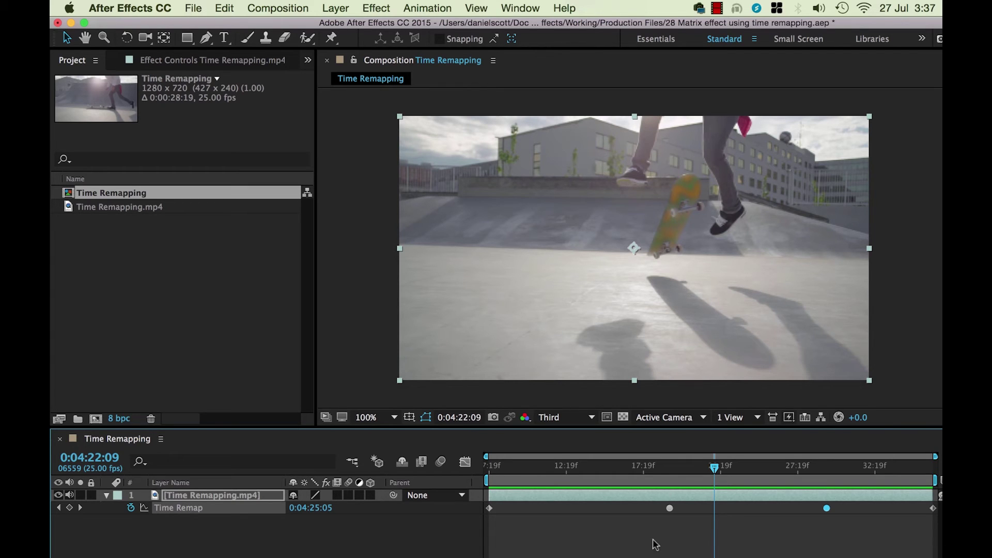
click(693, 467)
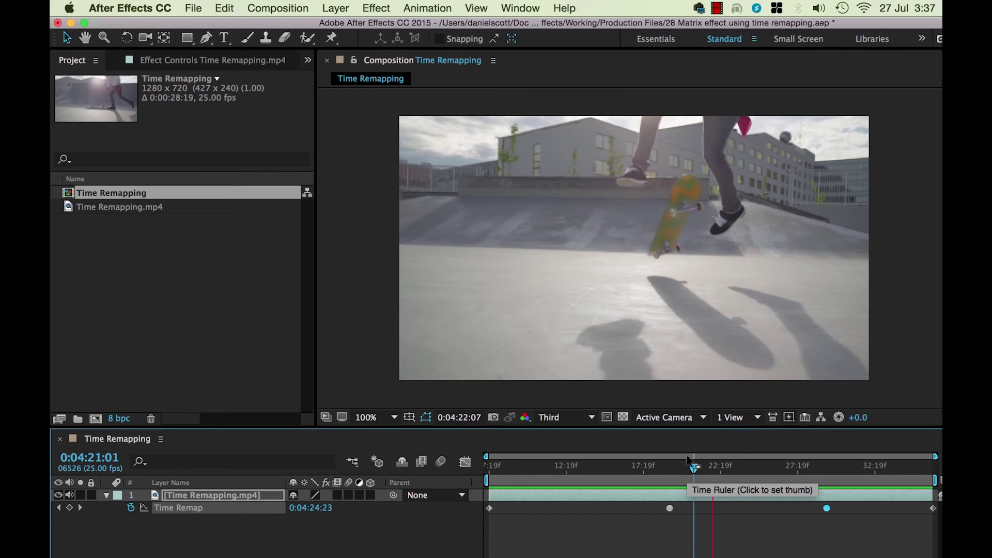
click(630, 322)
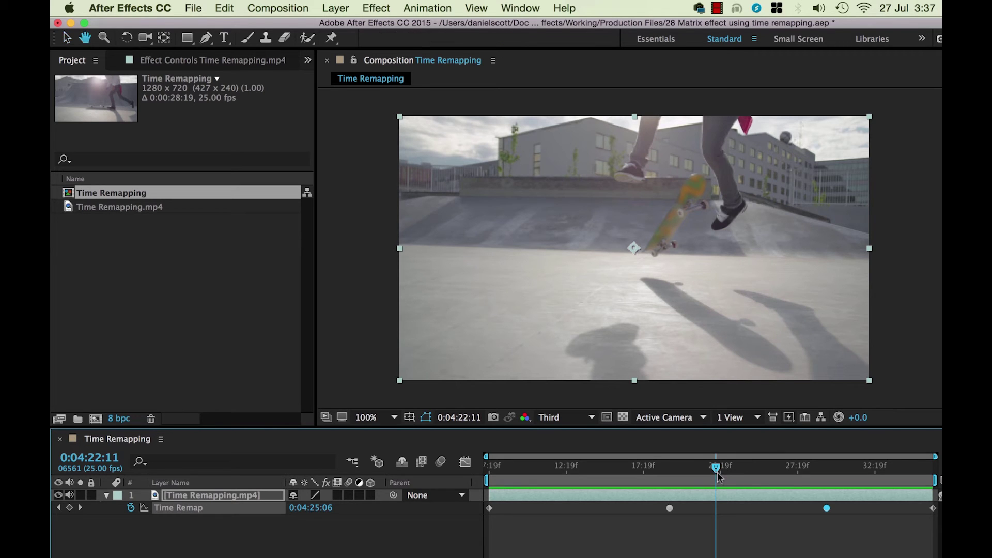
key(space)
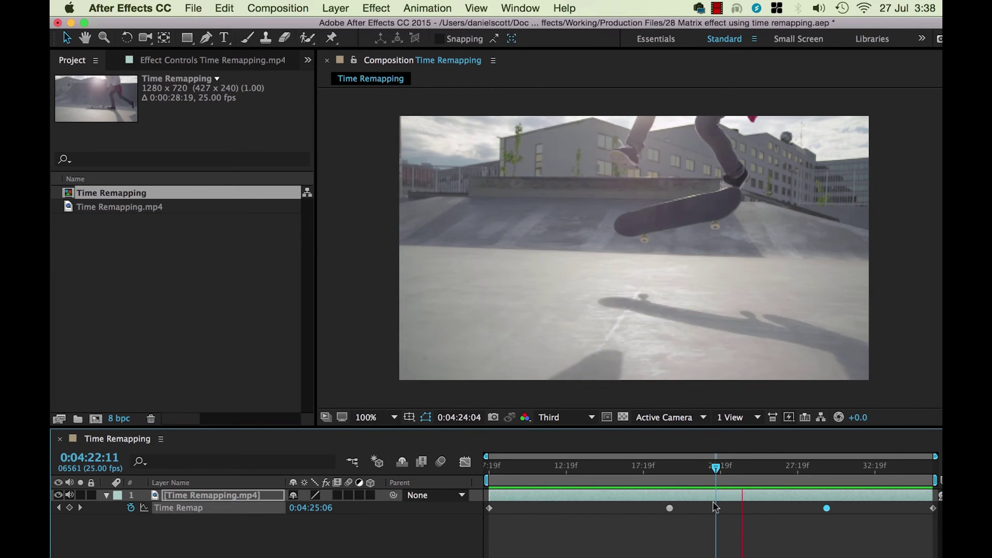
key(space)
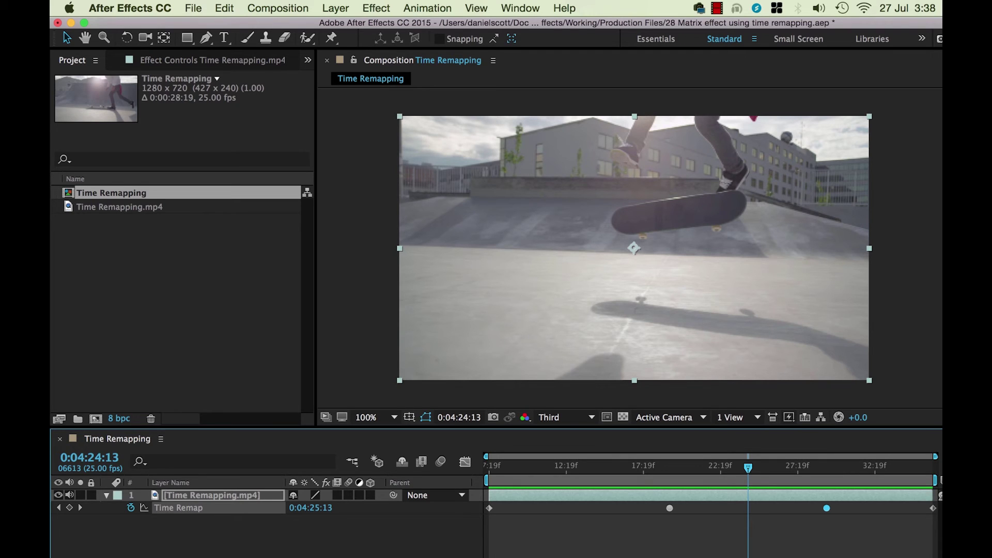
click(422, 465)
Cycle the layer's Frame Blending switch through its modes, finishing on Pixel Motion.
click(336, 496)
click(337, 496)
click(338, 497)
click(338, 497)
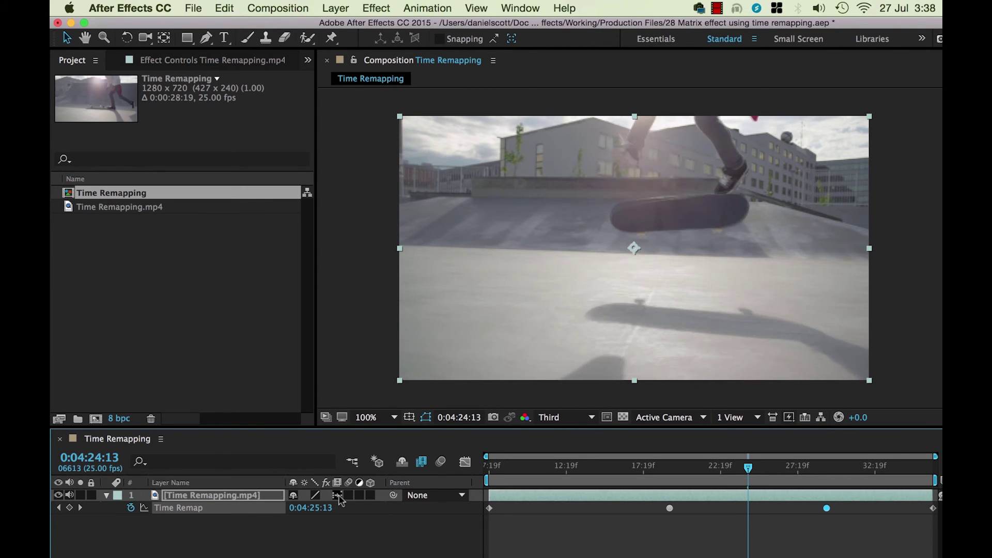
click(339, 497)
click(339, 498)
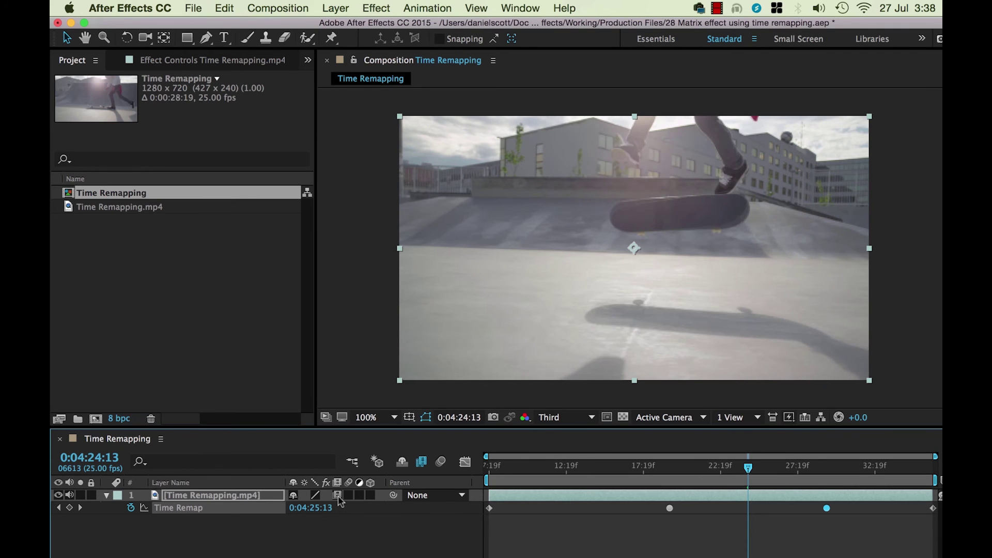
click(339, 498)
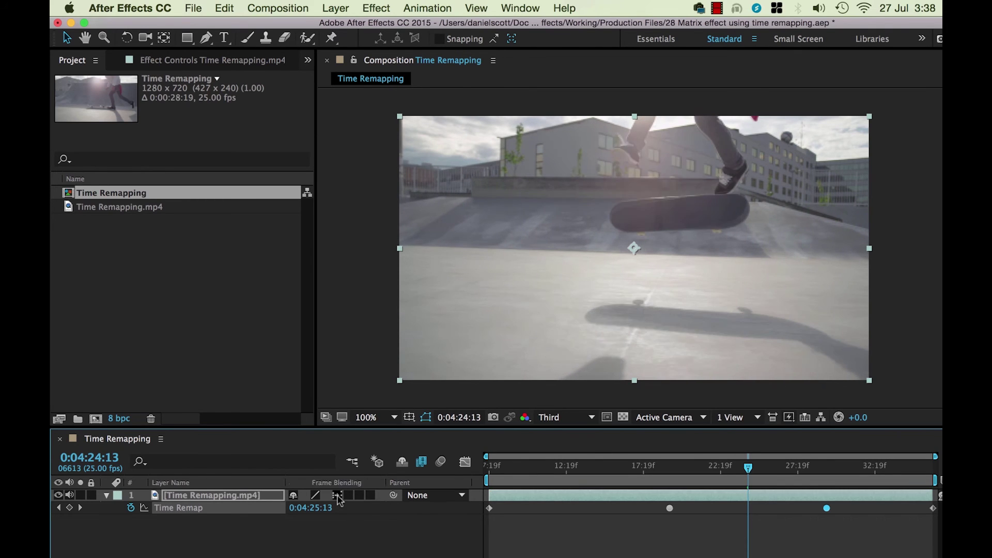
click(337, 498)
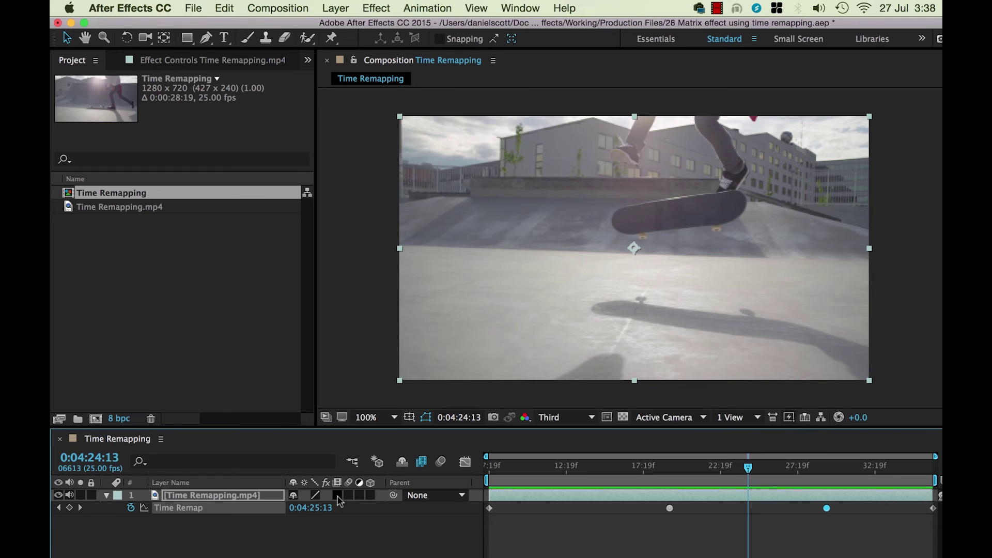
click(338, 496)
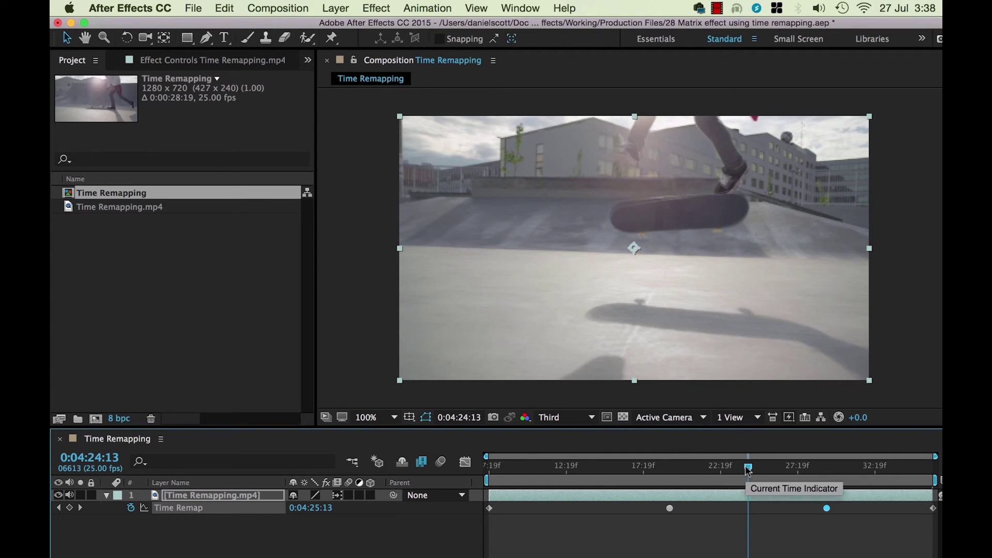
drag(747, 470, 606, 488)
key(space)
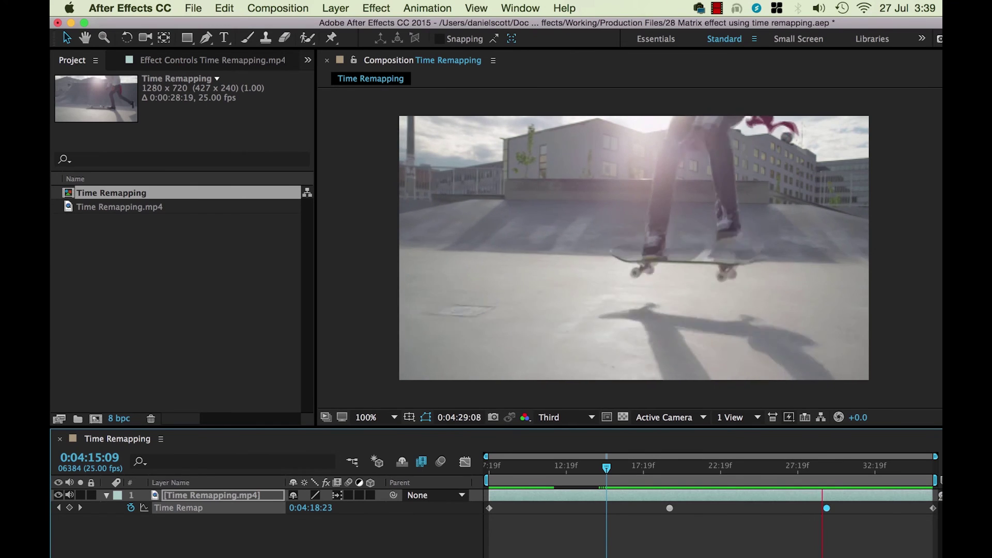
key(space)
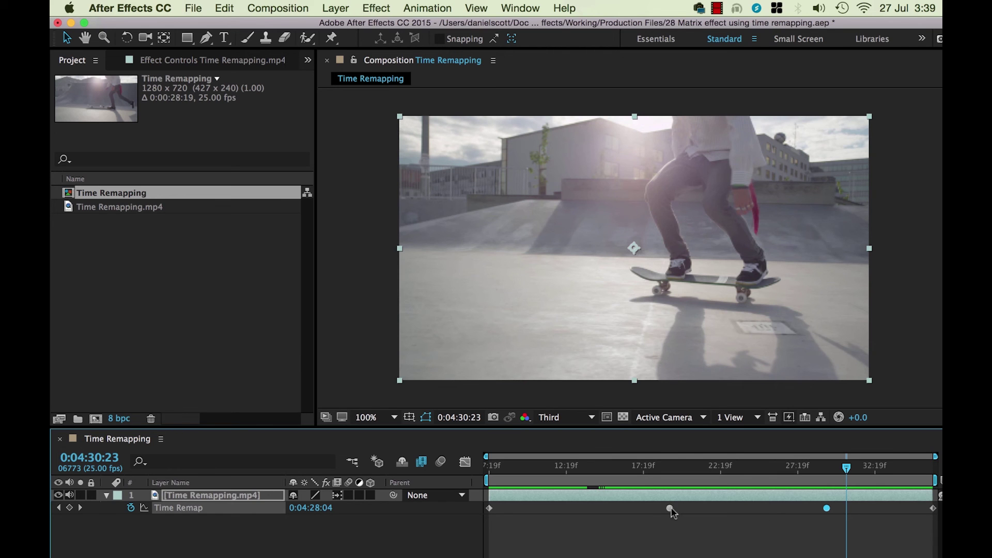
Pull the two middle Time Remap keyframes closer together, rewind to 0:04:17:20 and preview.
drag(670, 508, 689, 511)
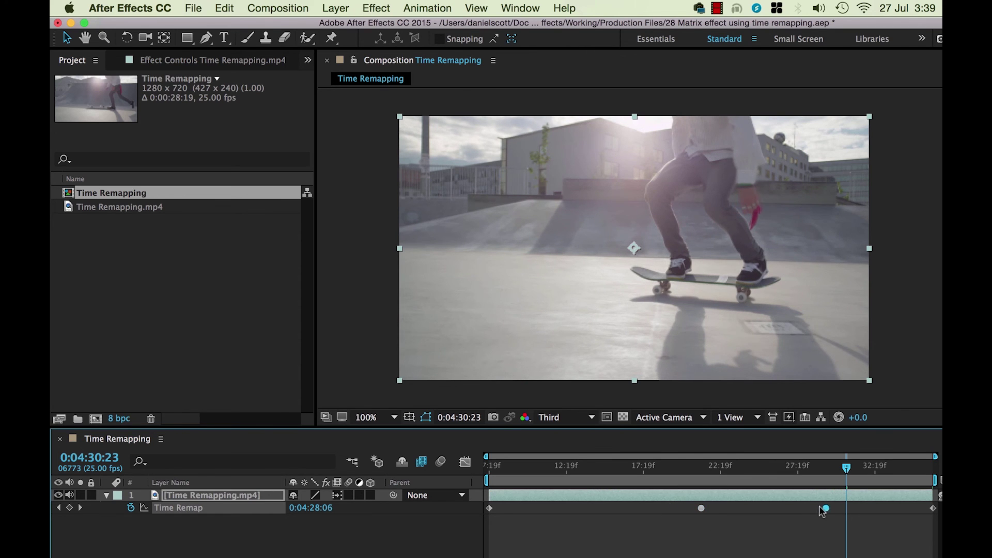
drag(823, 511, 788, 512)
drag(764, 475, 644, 483)
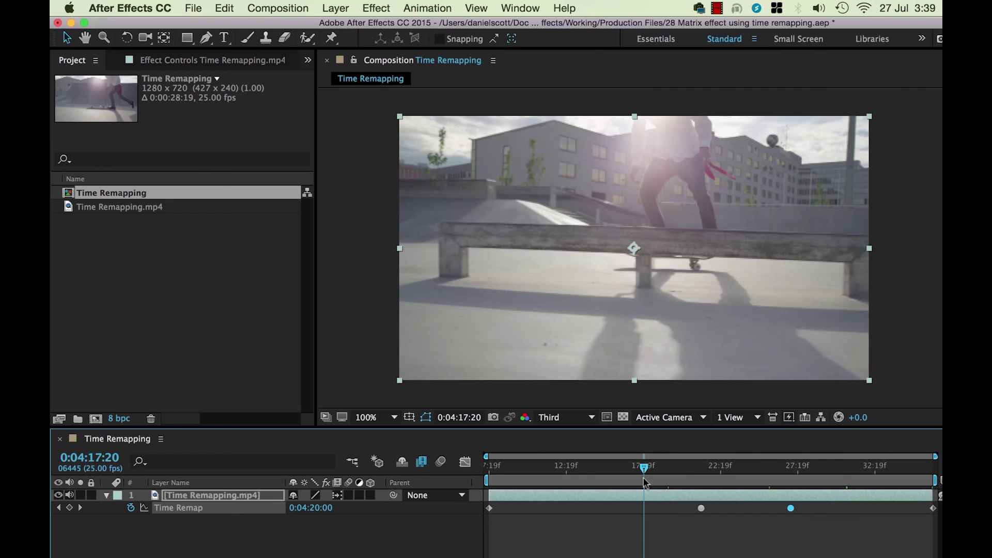
key(space)
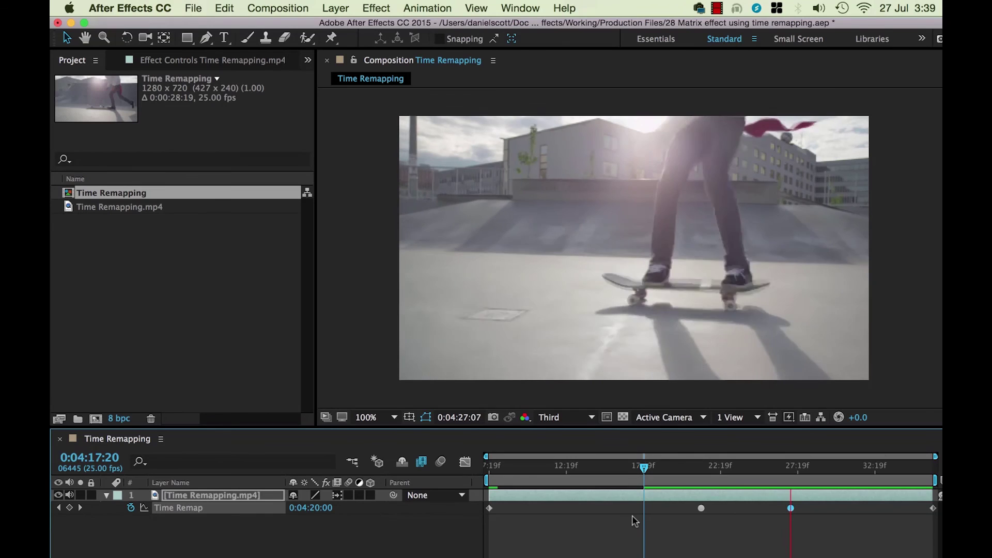
key(space)
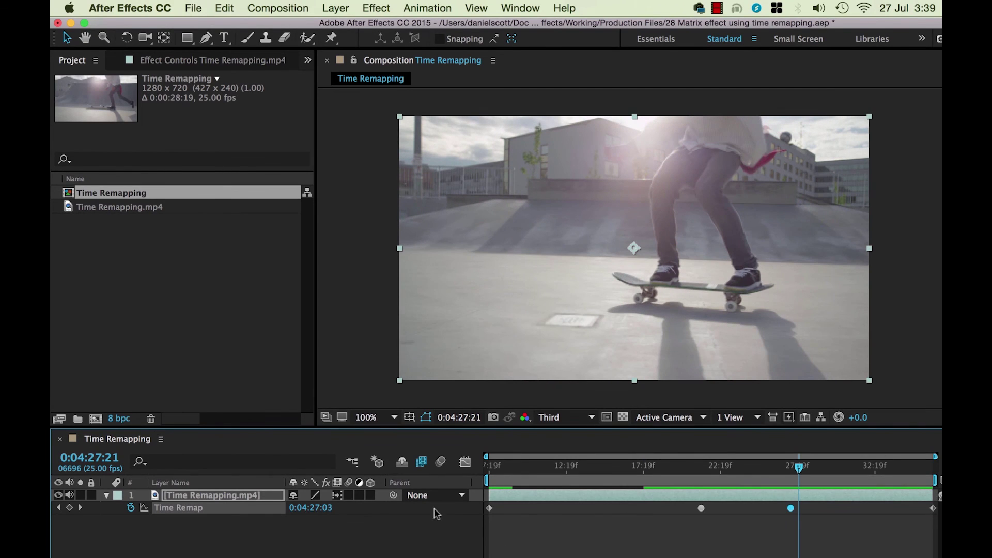
click(422, 463)
click(654, 473)
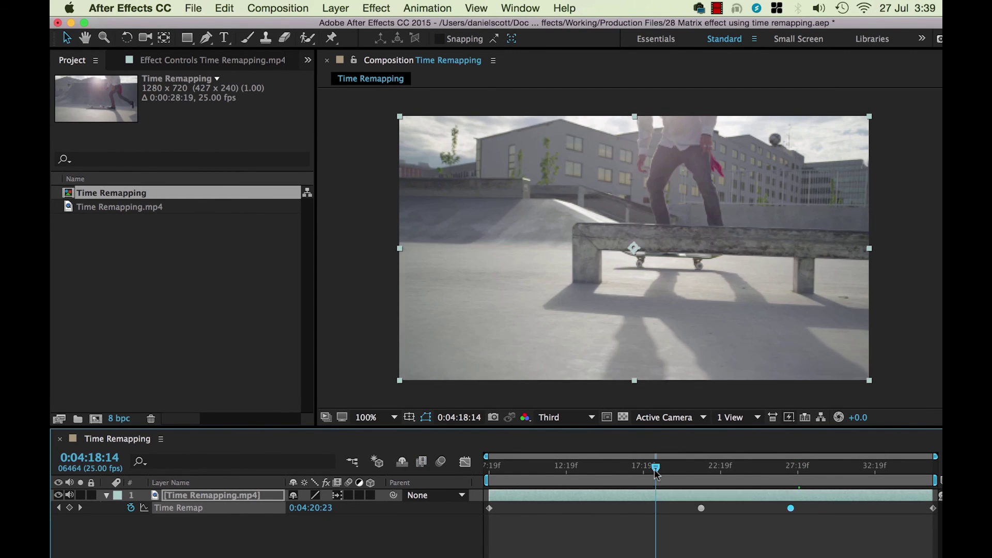
key(space)
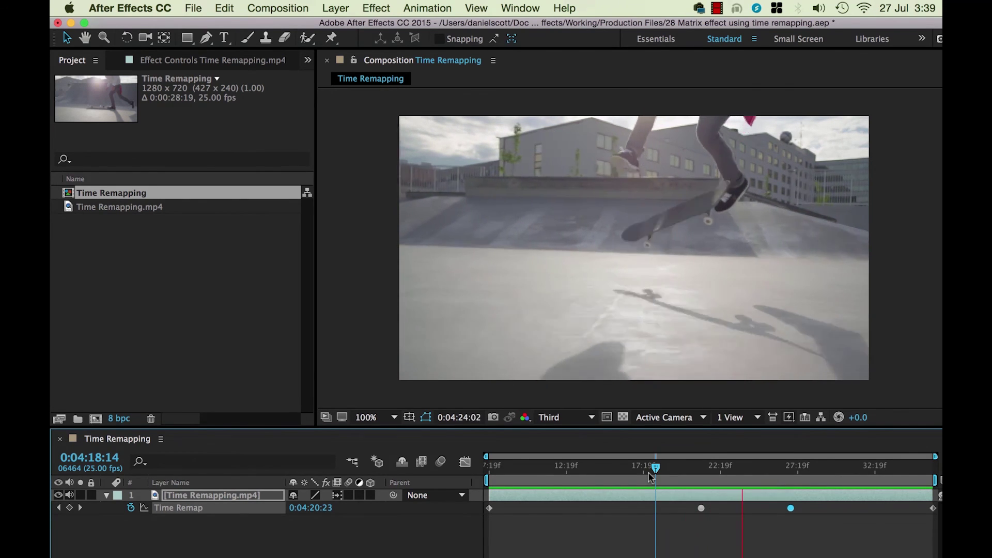
key(space)
click(426, 465)
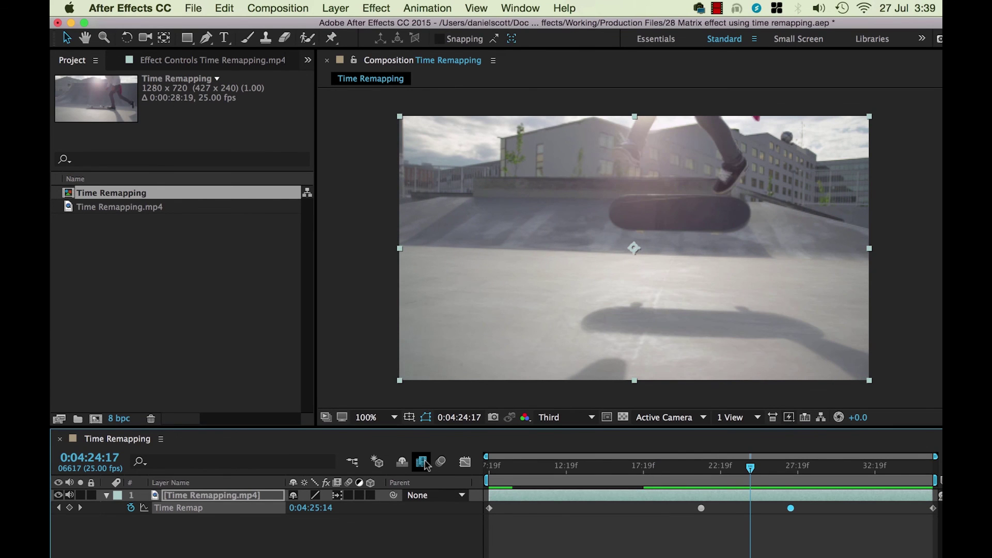
key(space)
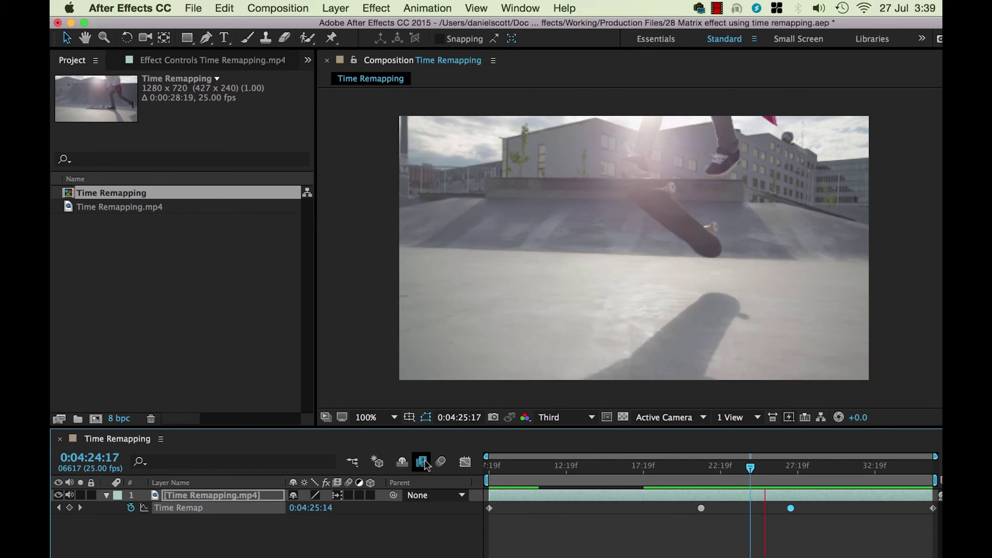
key(space)
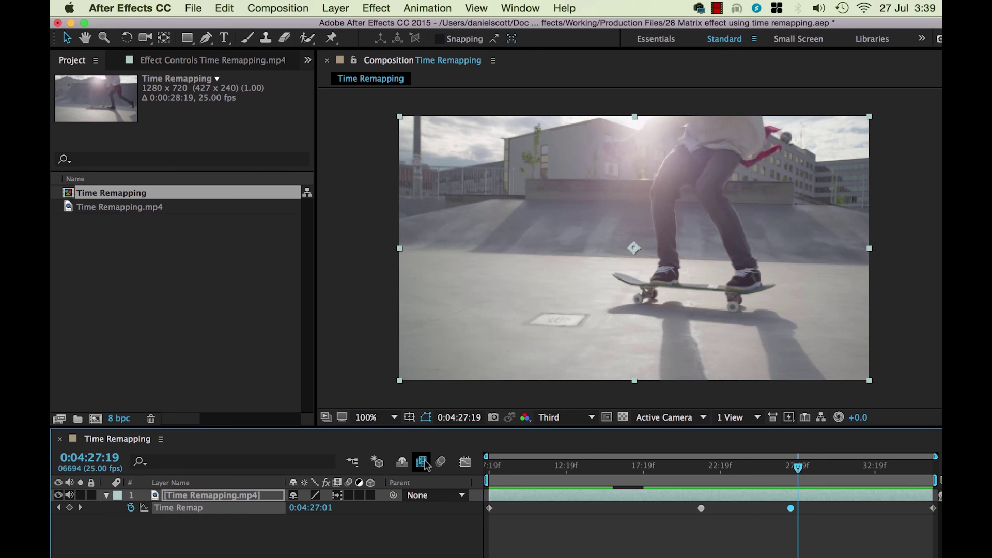